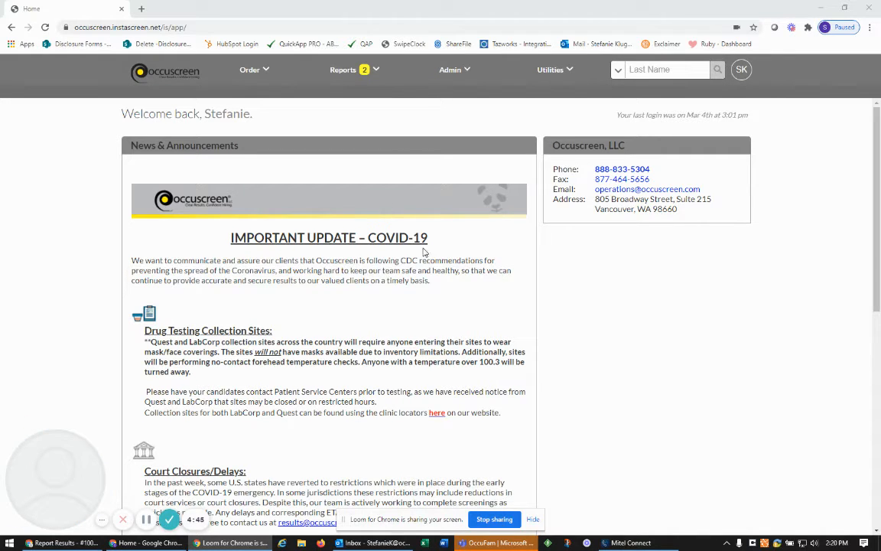
Go to Reports > Completed Reports to list the completed employment report
click(362, 71)
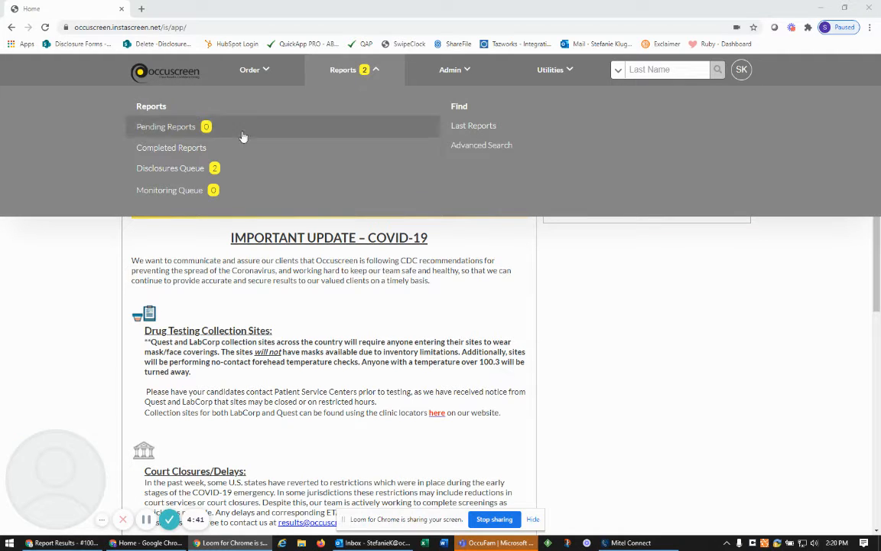
click(191, 148)
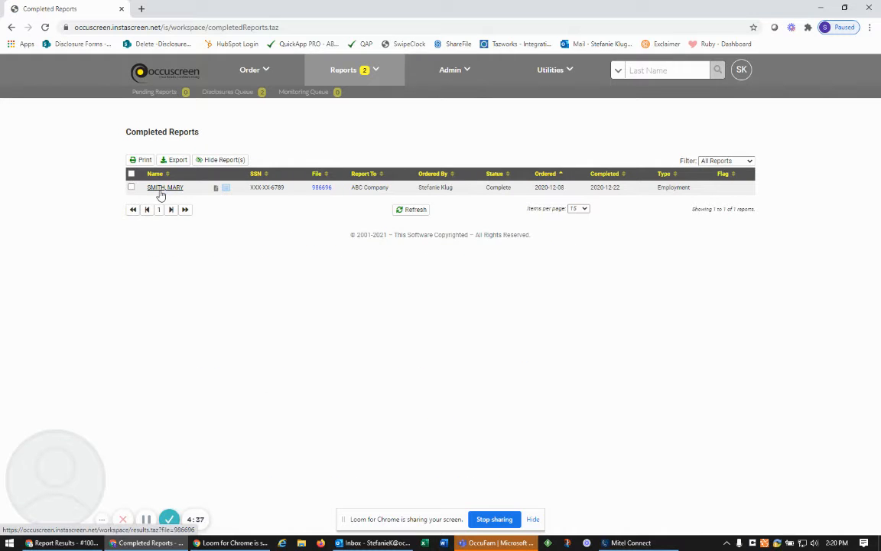
Open the completed report's results and look over the Form I-9 starting options
click(162, 189)
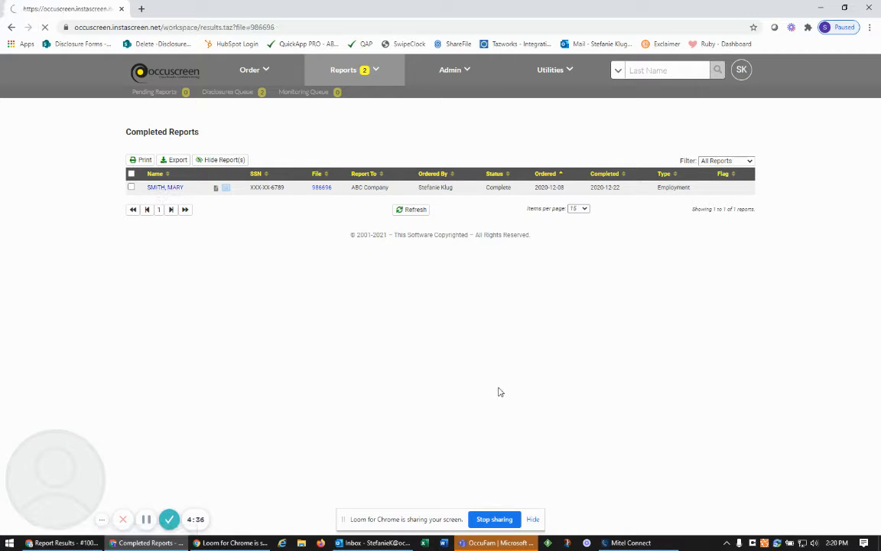
scroll(505, 390, down, 5)
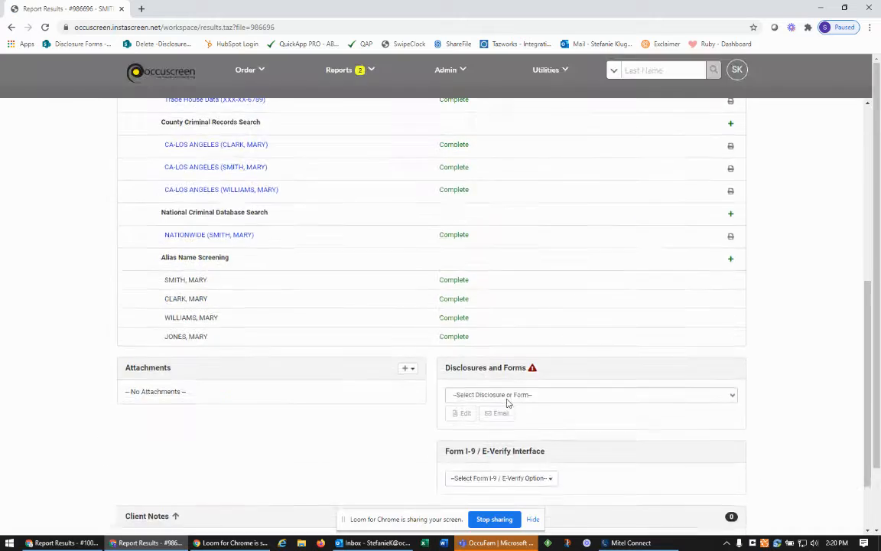
click(509, 396)
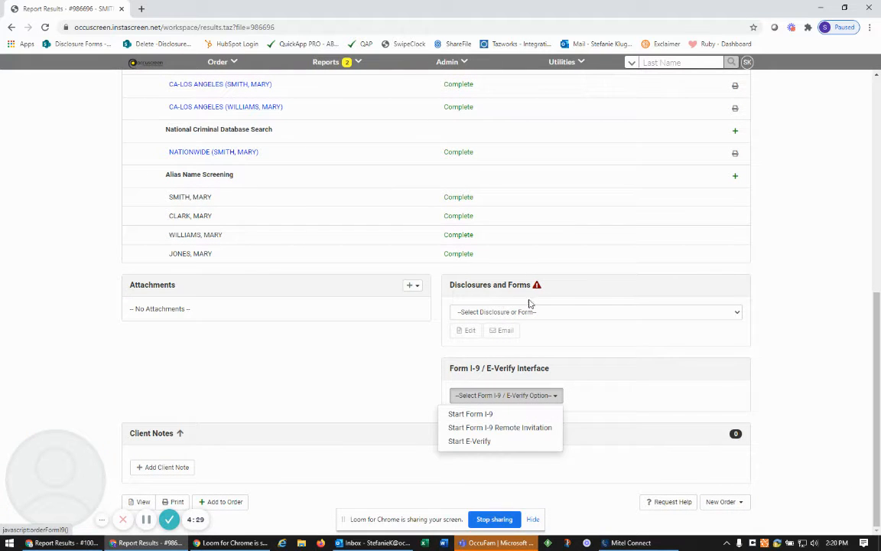
Start a new Form I-9 Entry from Utilities > Form I-9 Compliance
click(568, 68)
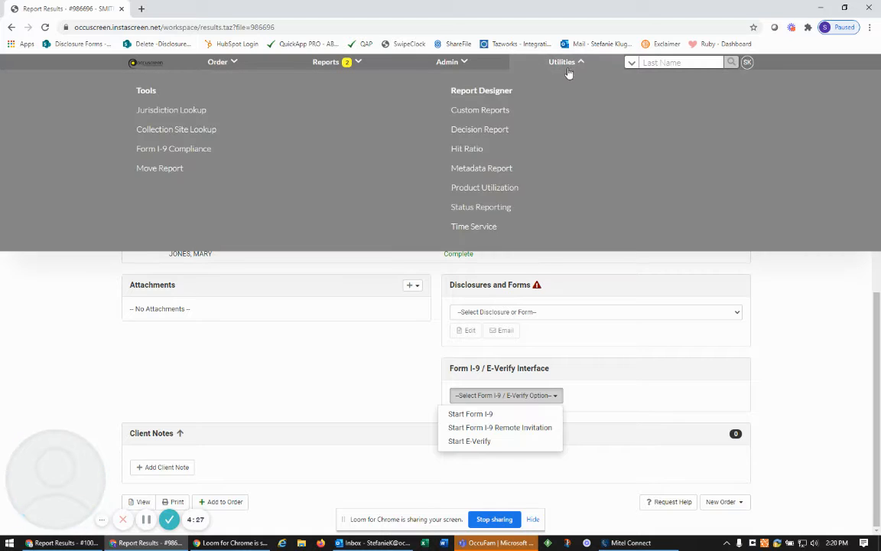
click(223, 151)
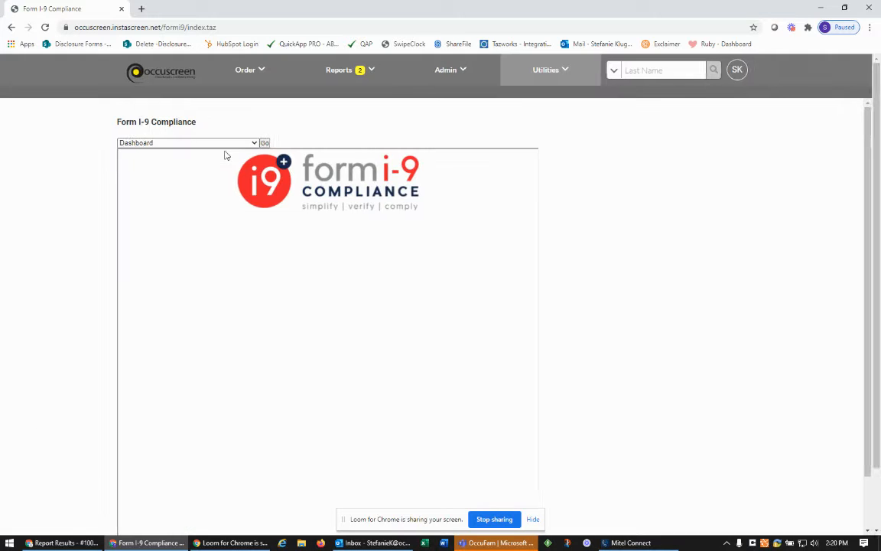
click(259, 144)
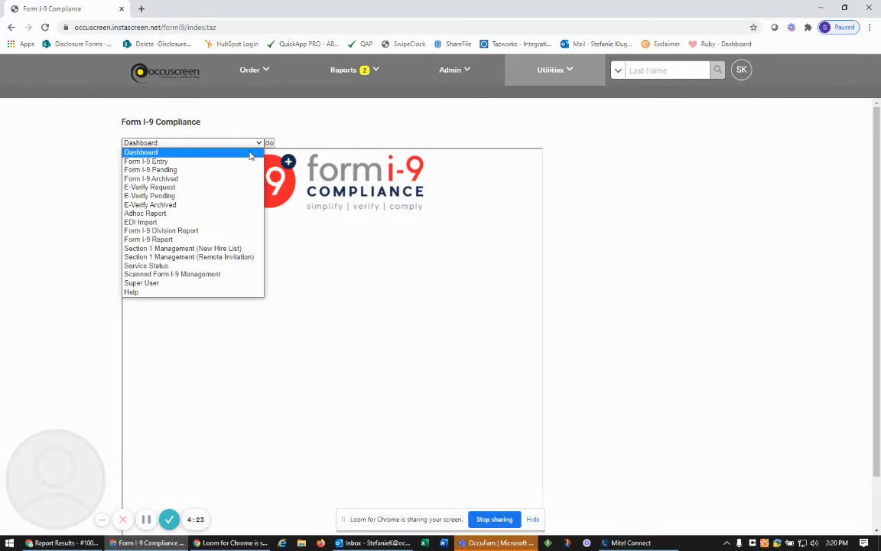
click(242, 162)
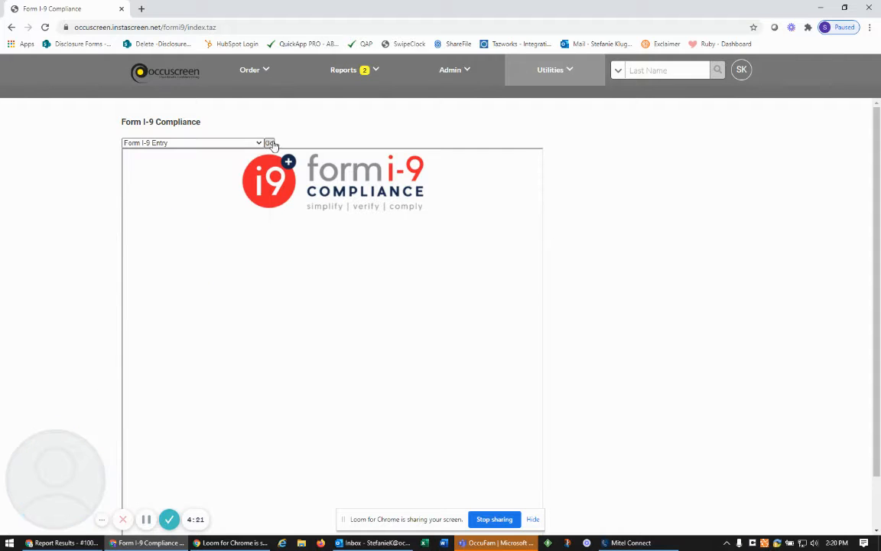
click(270, 143)
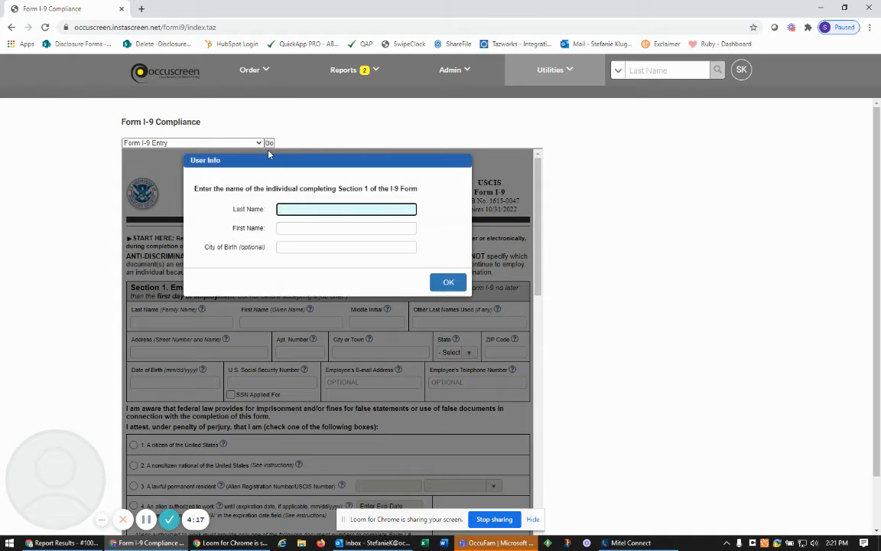
Record the Section 1 preparer as test test, born in vancouver, and confirm
text(test)
key(Tab)
text(test)
key(Tab)
text(vancouver)
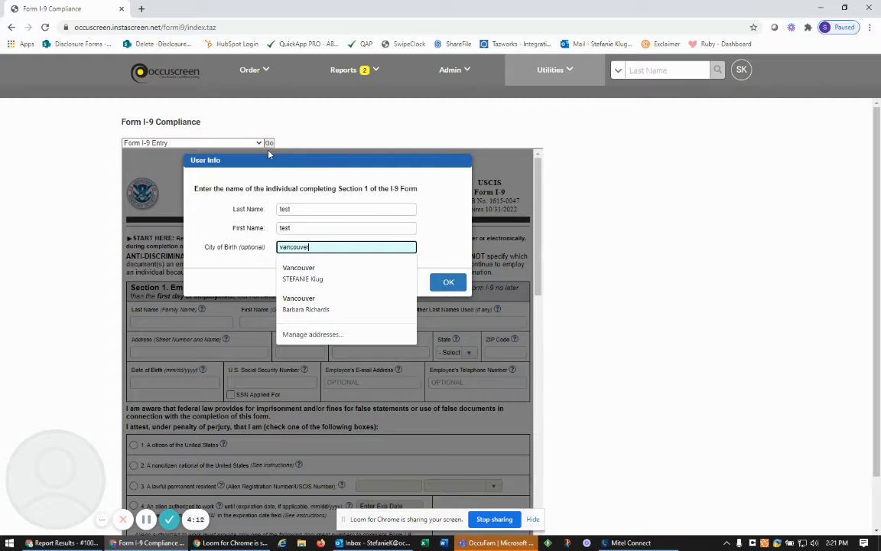
click(448, 282)
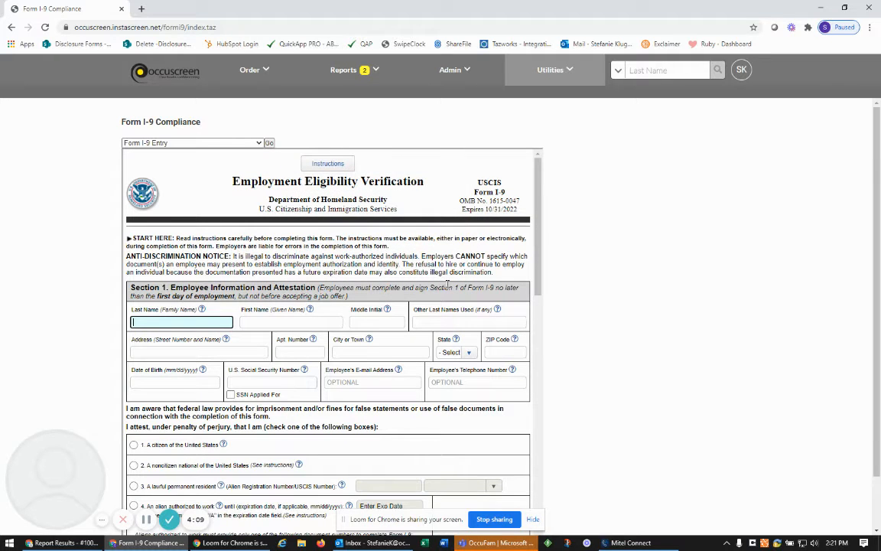
Enter the employee name test test and autofill the home address from the '123' suggestion
text(test)
key(Tab)
text(test)
key(Tab)
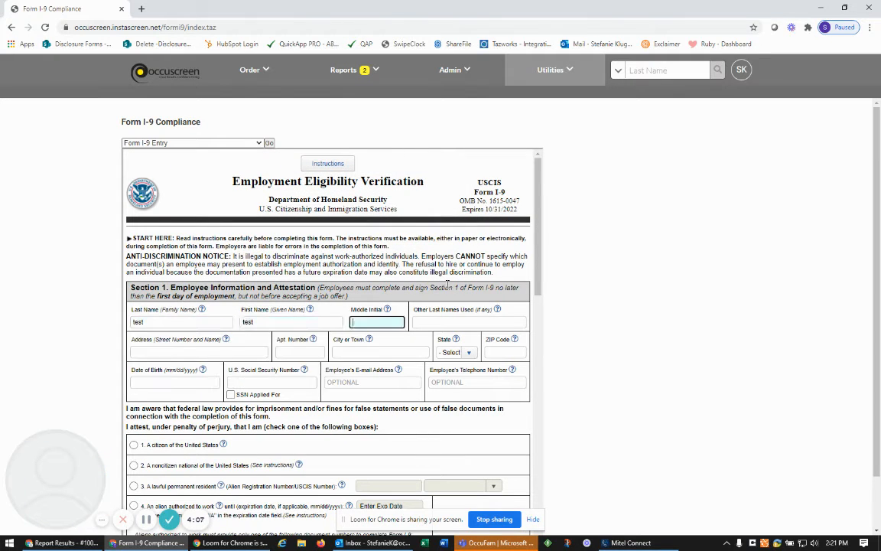
key(Tab)
key(Tab)
text(123)
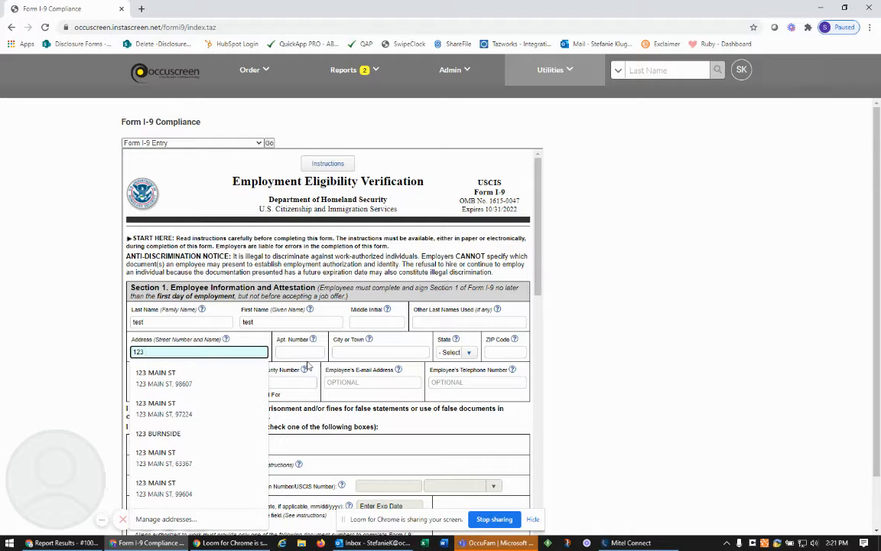
click(216, 378)
Set date of birth 01/01/1980 and enter the employee's Social Security number
click(186, 385)
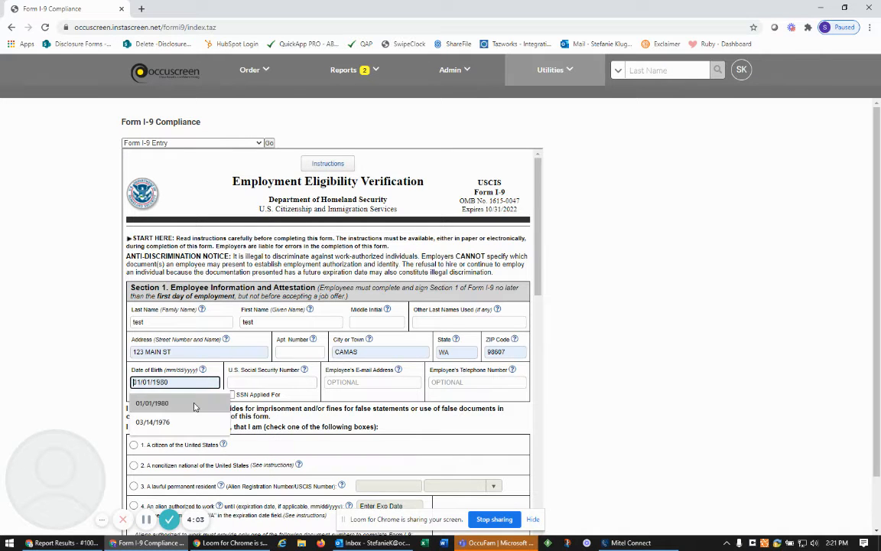
text(01/0)
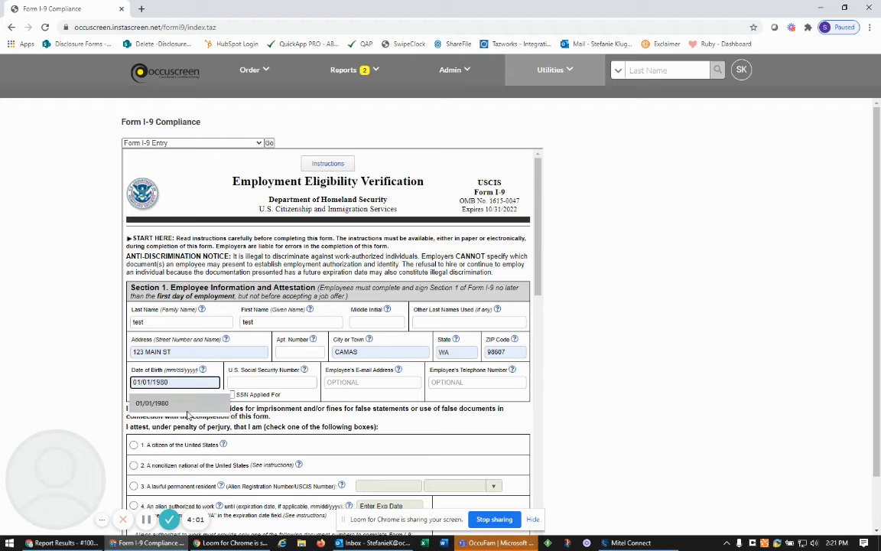
click(184, 403)
click(263, 381)
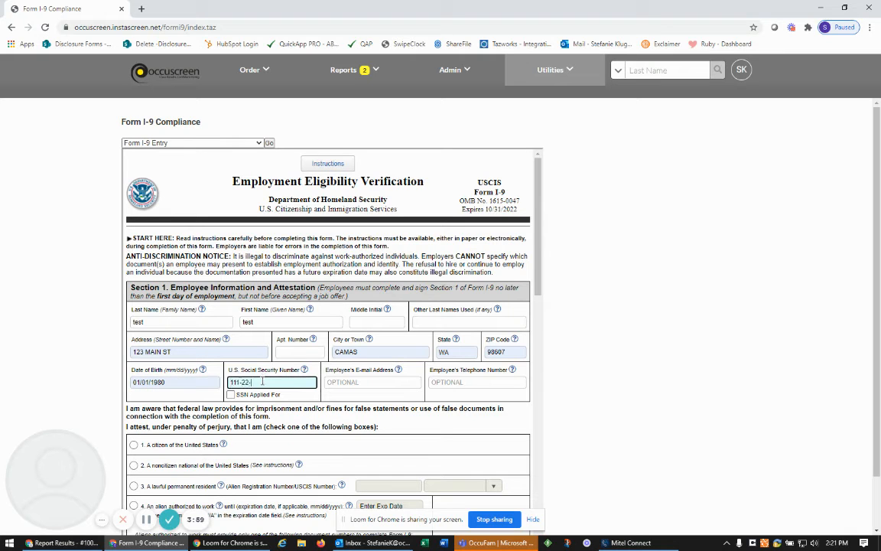
text(111-22-3333)
key(Tab)
scroll(327, 361, down, 2)
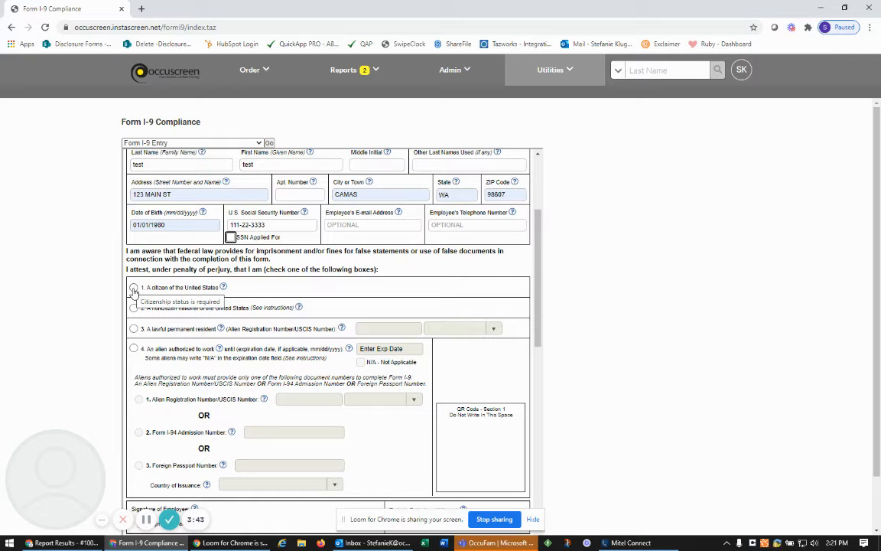
Mark the employee as a U.S. citizen and review the List A and List B document choices
click(133, 289)
scroll(385, 419, down, 4)
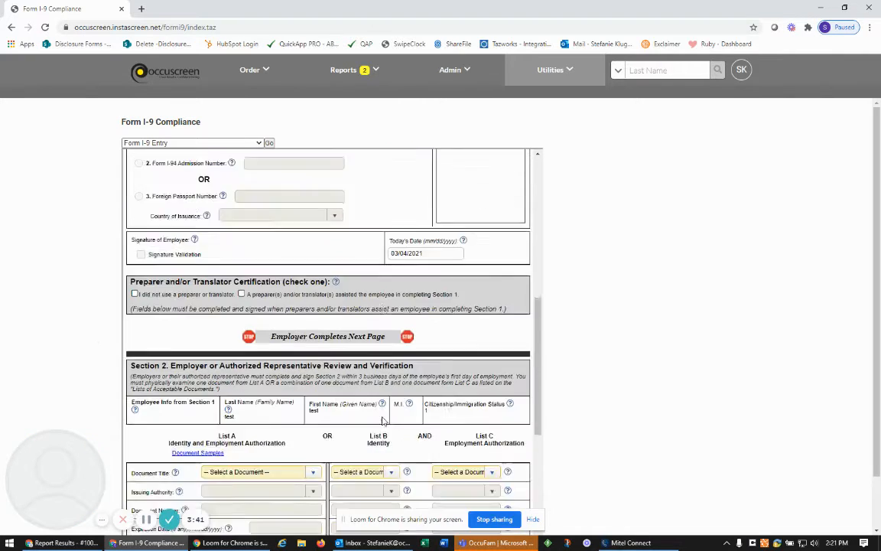
scroll(384, 419, down, 3)
click(310, 218)
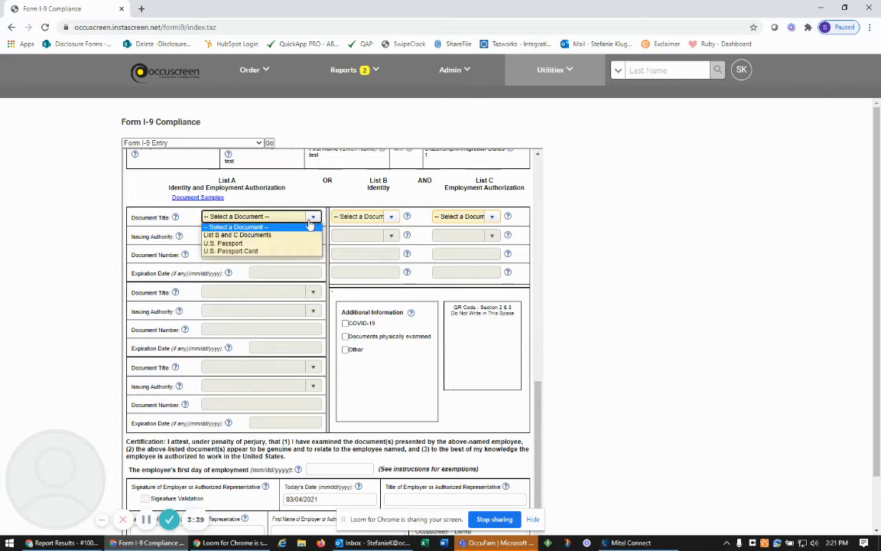
click(375, 220)
click(375, 221)
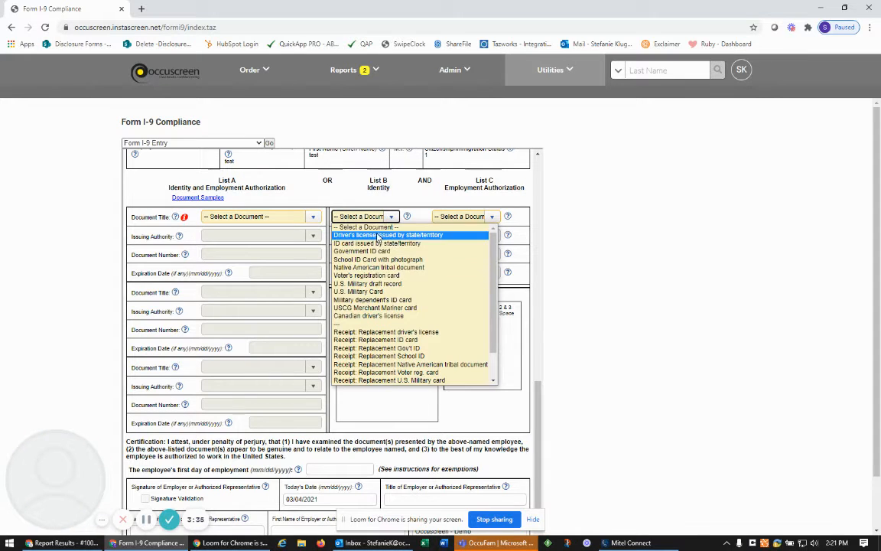
click(524, 326)
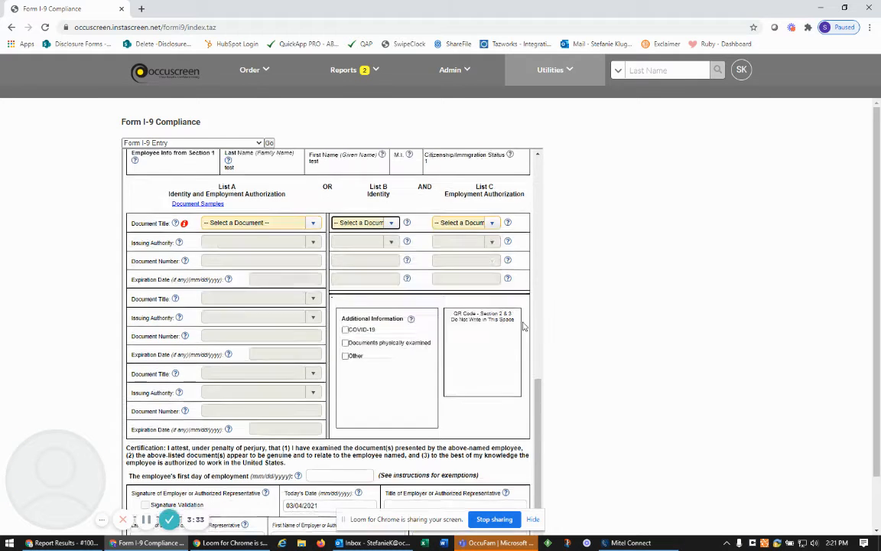
scroll(523, 327, up, 6)
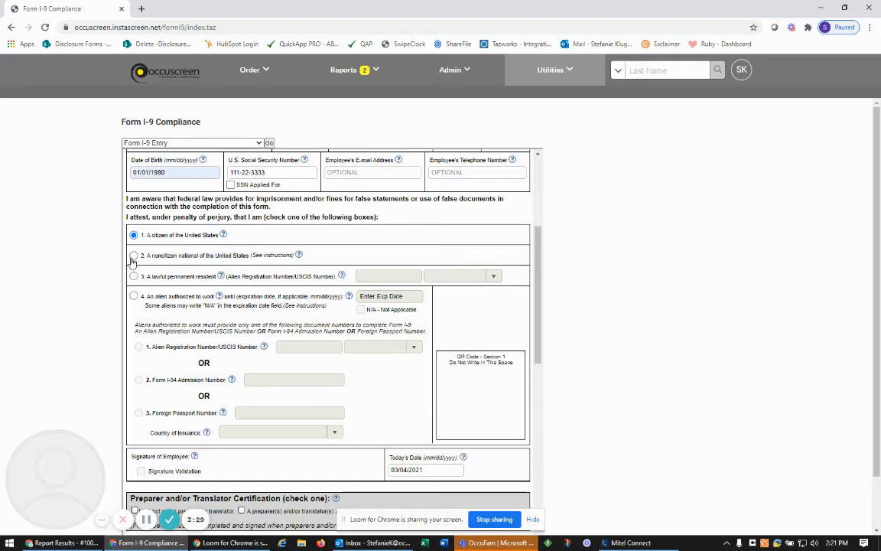
Switch status to noncitizen national and compare the List A and List B options
click(134, 257)
scroll(306, 413, down, 4)
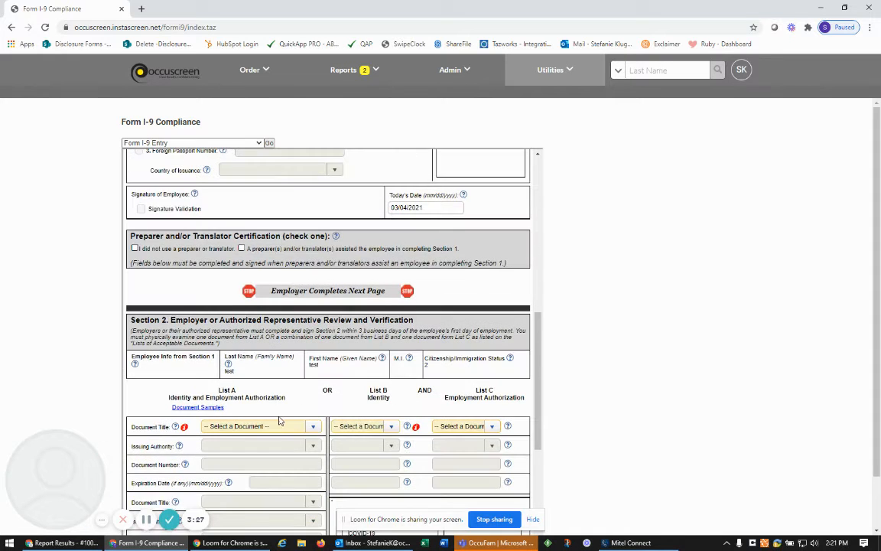
click(313, 426)
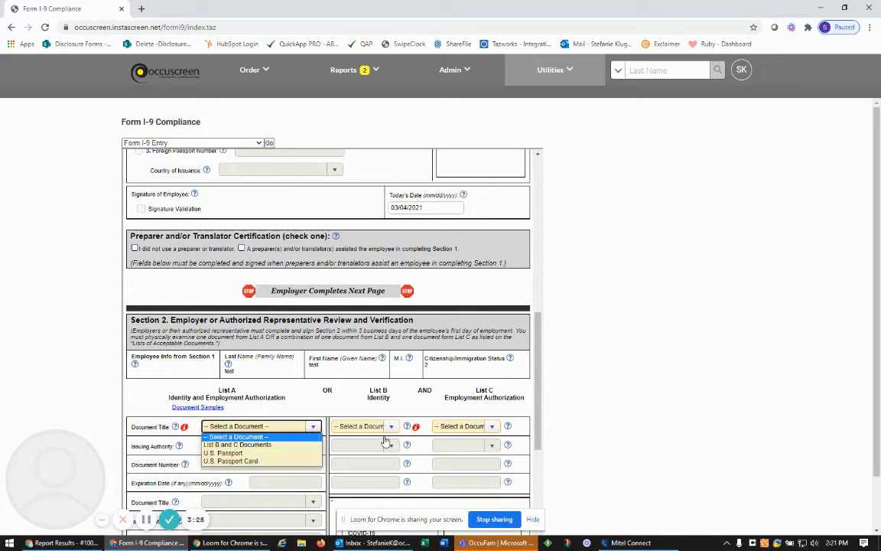
click(391, 427)
scroll(290, 382, up, 5)
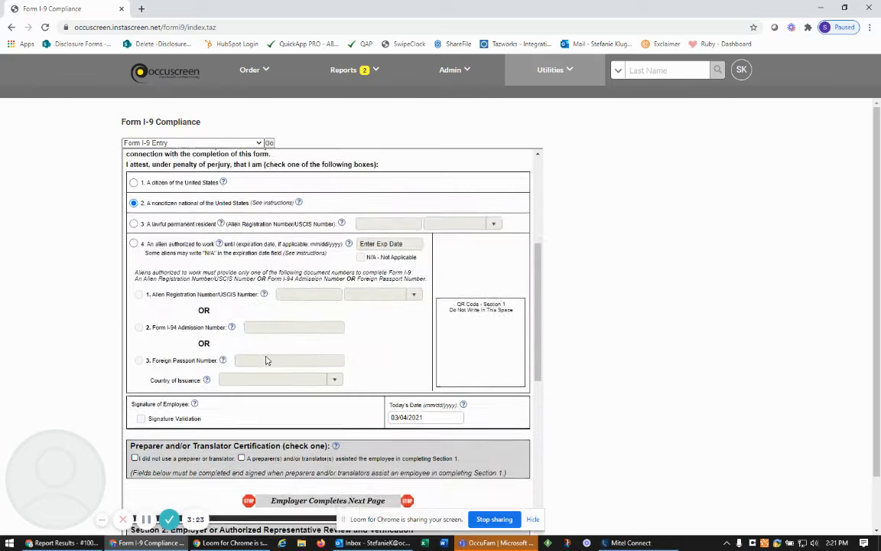
Switch status to alien authorized to work and view the expanded List A choices
click(134, 352)
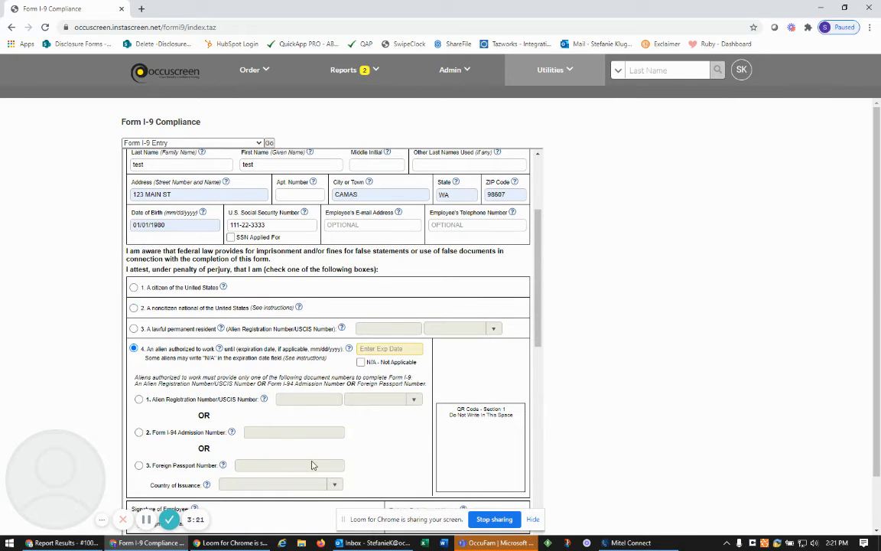
scroll(306, 444, down, 5)
scroll(298, 460, down, 2)
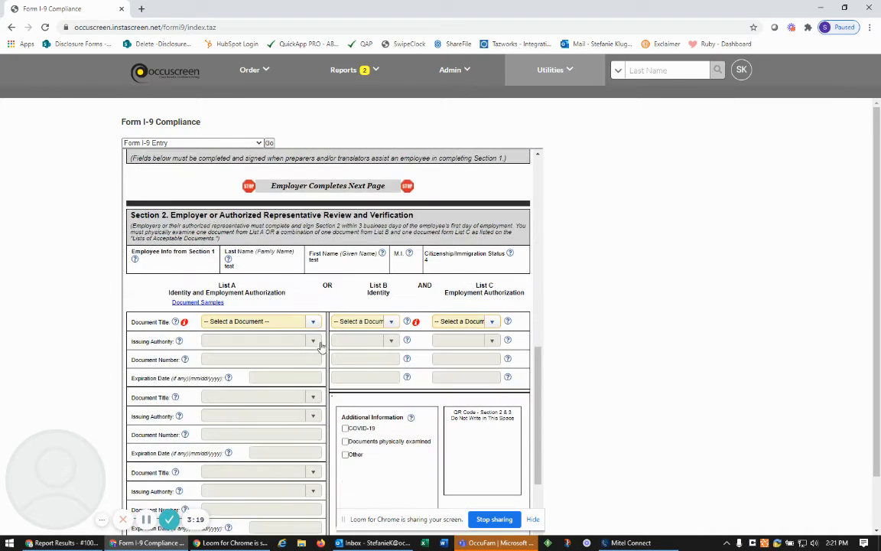
click(287, 320)
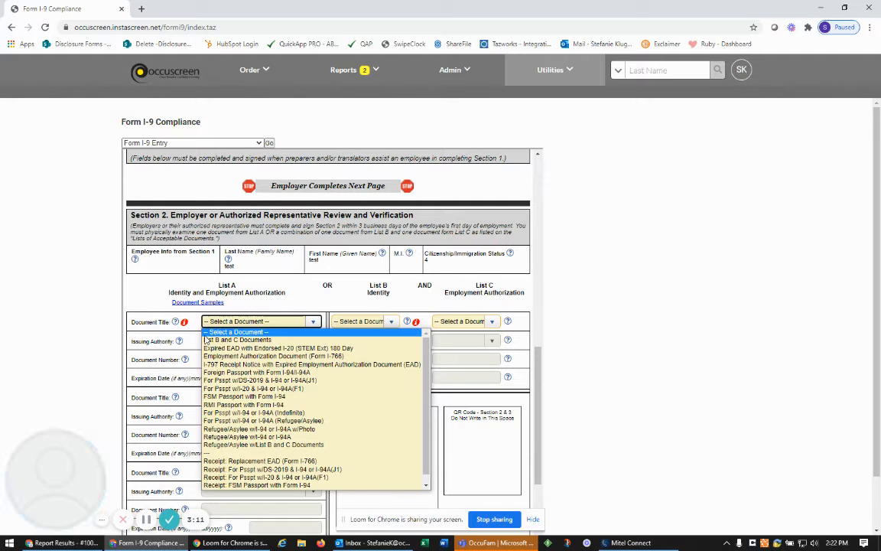
scroll(199, 289, up, 5)
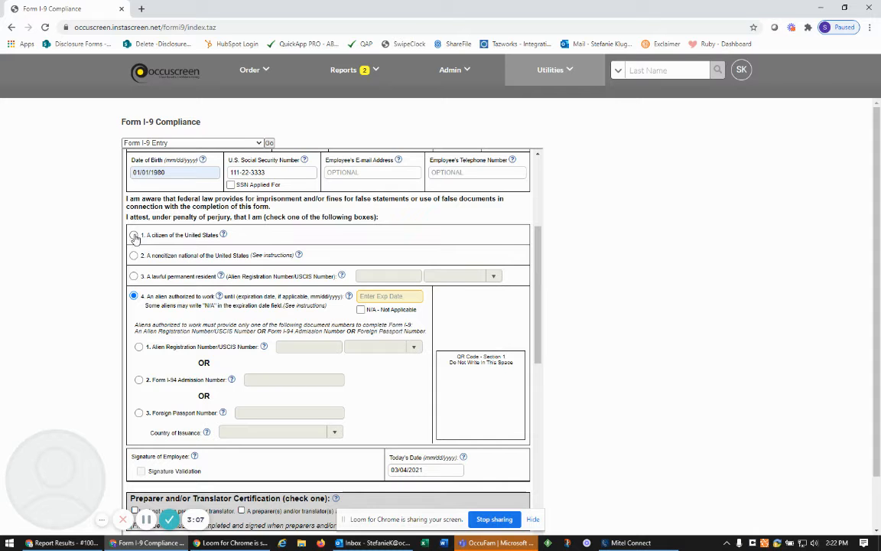
Mark the employee as a U.S. citizen and check 'I did not use a preparer'
click(134, 236)
scroll(314, 335, down, 2)
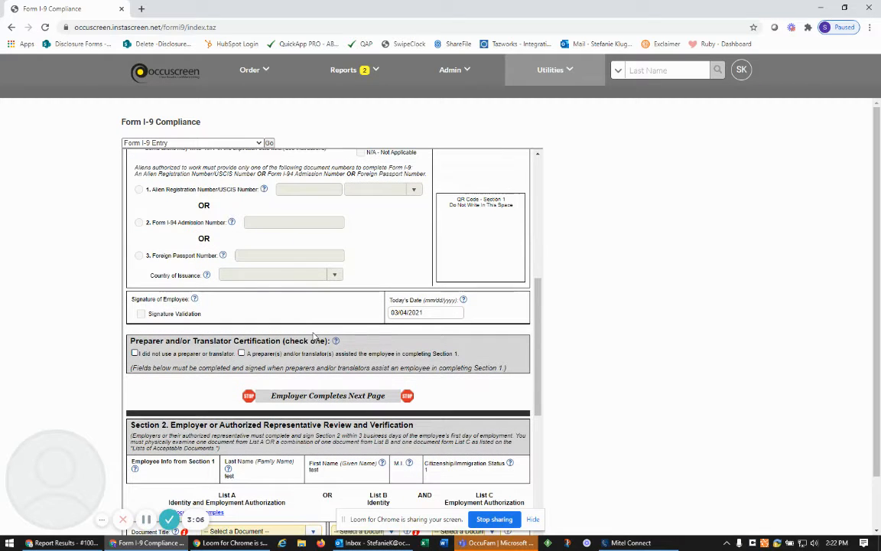
click(165, 356)
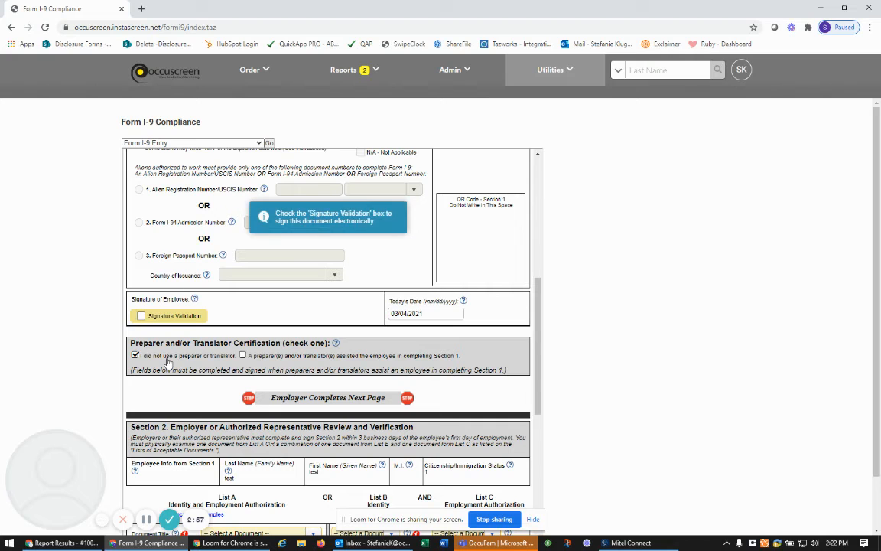
click(167, 320)
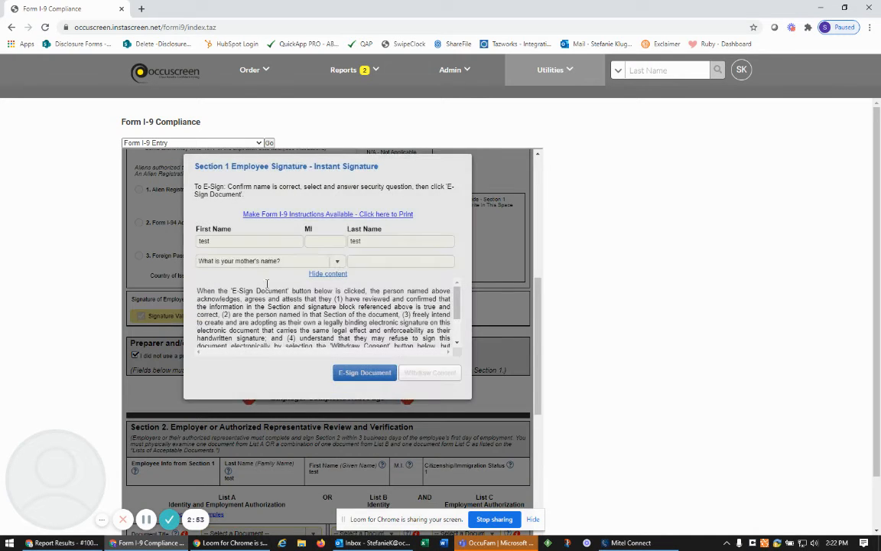
click(357, 261)
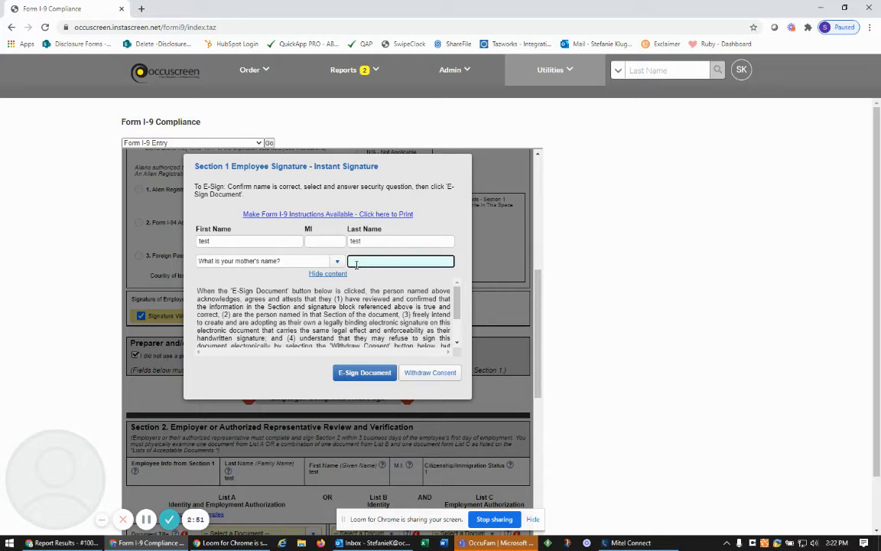
click(364, 372)
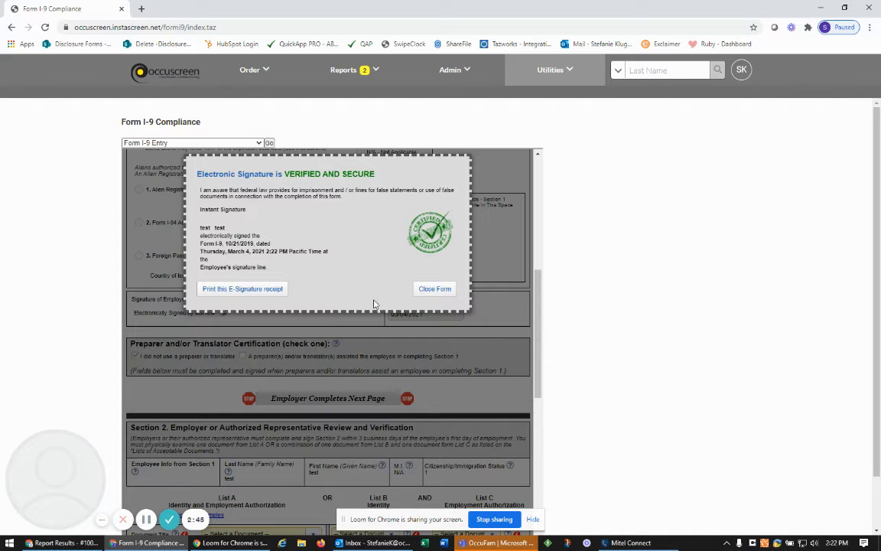
click(433, 289)
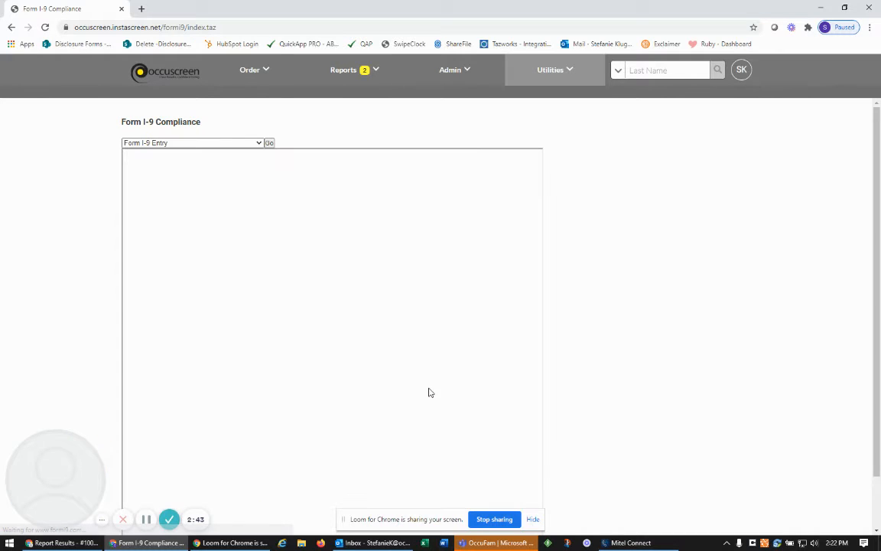
Choose 'List B and C Documents' and a state-issued driver's license as the List B document
scroll(417, 386, down, 10)
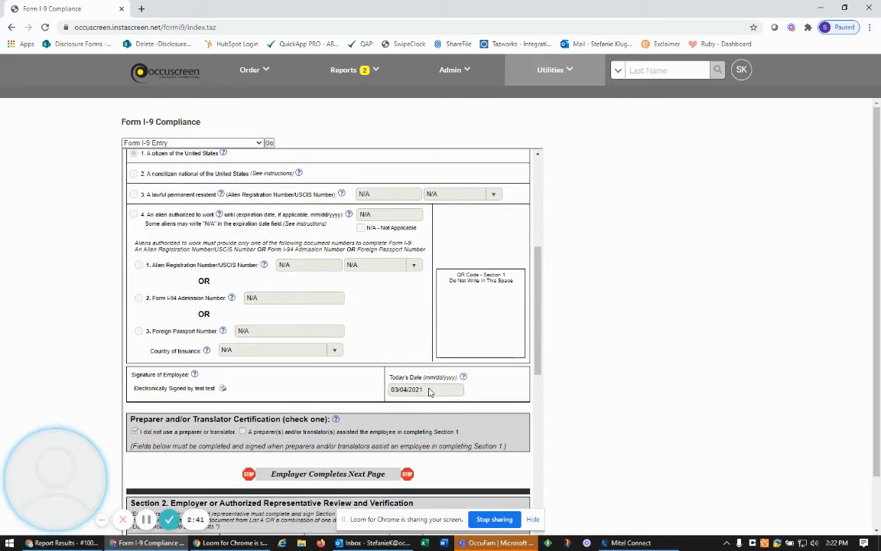
scroll(397, 435, down, 2)
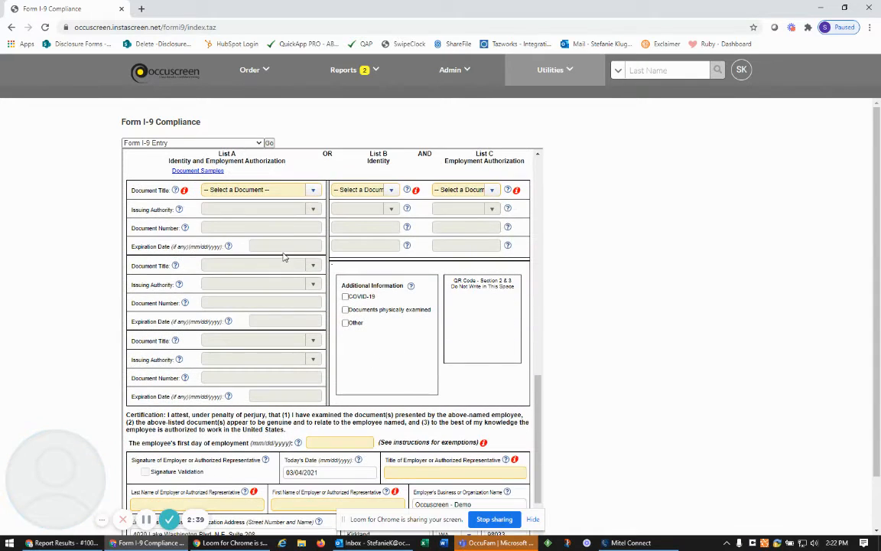
click(312, 191)
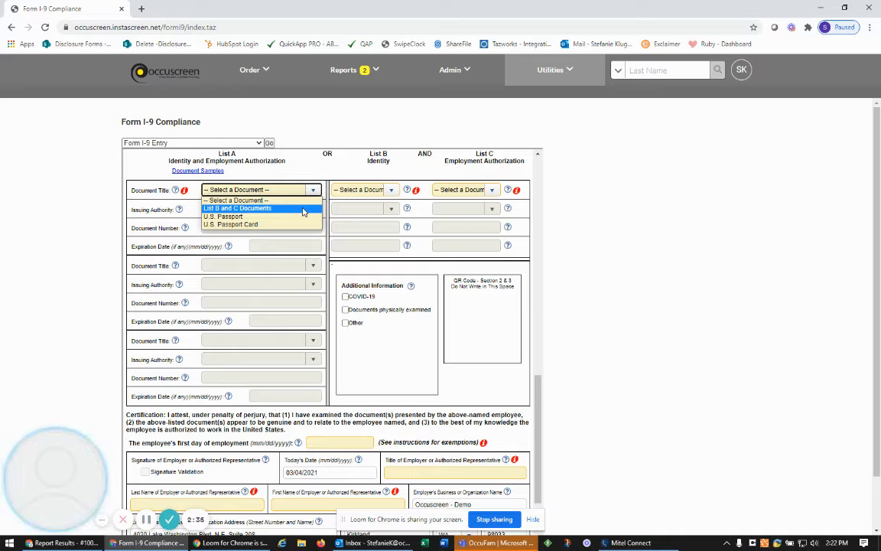
click(303, 211)
click(389, 192)
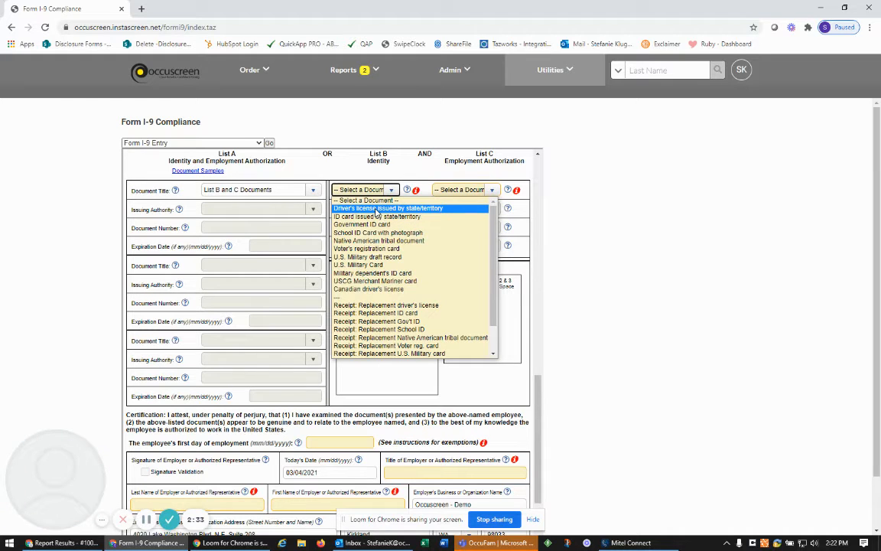
click(376, 209)
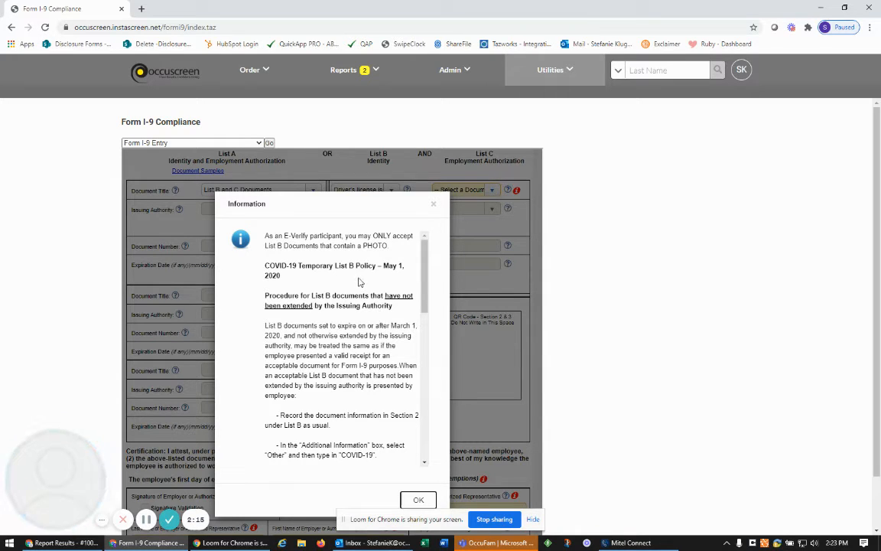
Read through the List B documents information notice and dismiss it with OK
scroll(344, 334, down, 5)
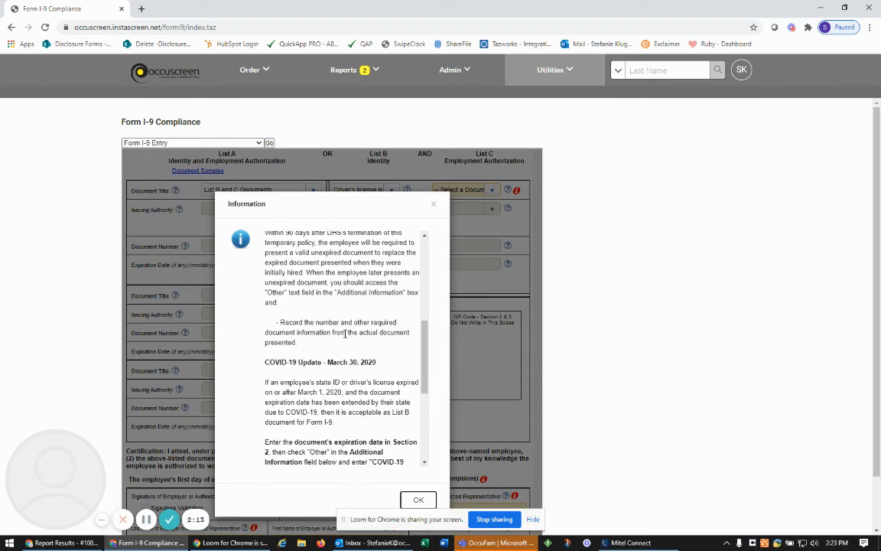
scroll(344, 333, down, 3)
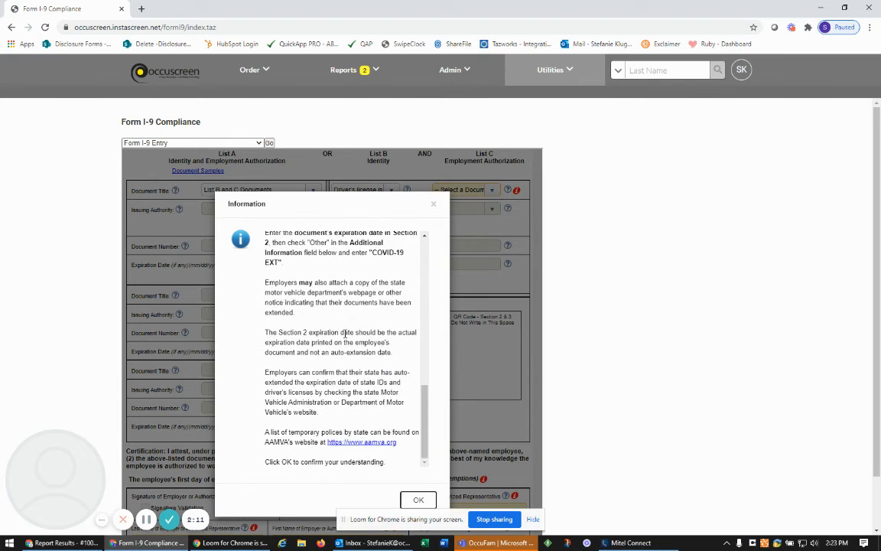
click(418, 502)
Fill the driver's license: California, issuing authority dmv, its document number, expiring 01/01/2022
click(364, 208)
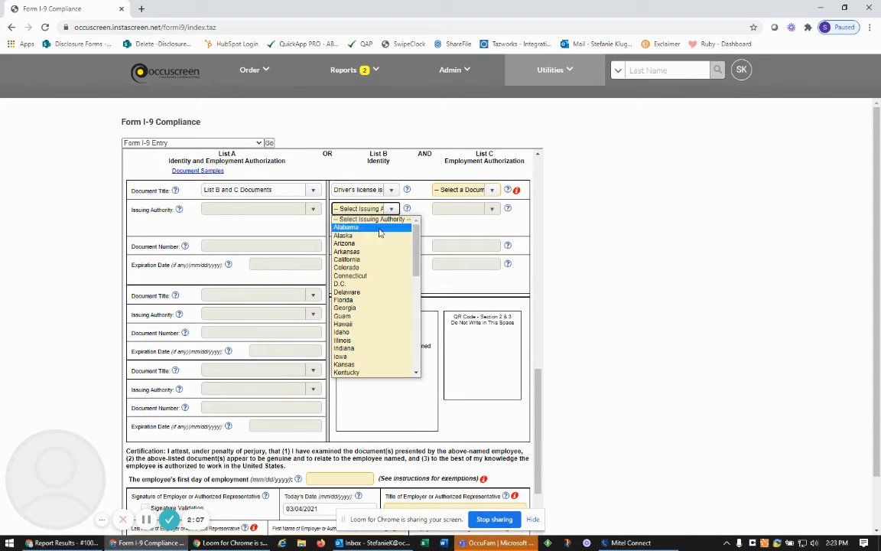
click(377, 259)
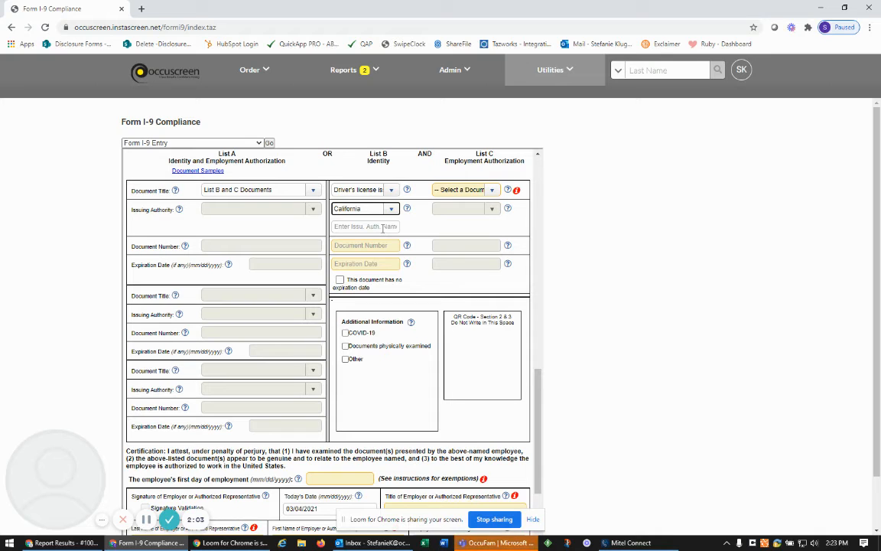
click(382, 228)
text(dmv)
key(Tab)
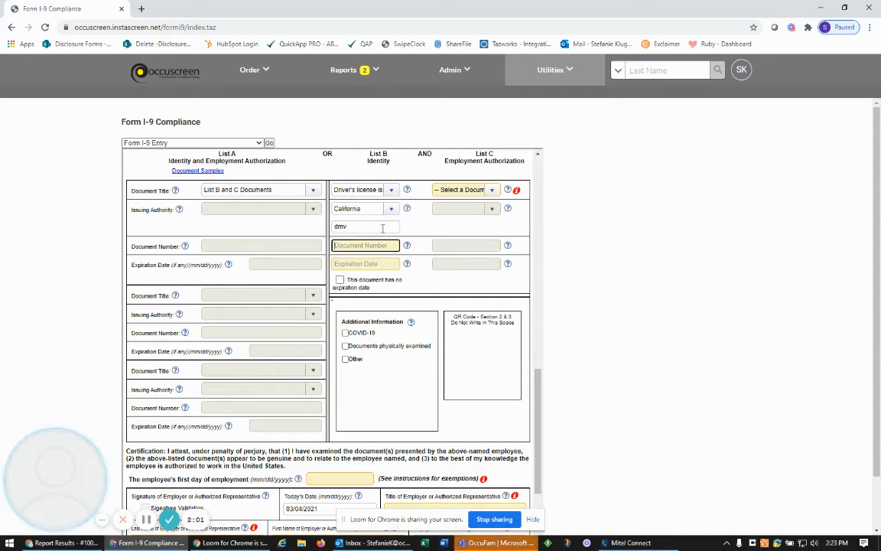
text(12345679)
key(Tab)
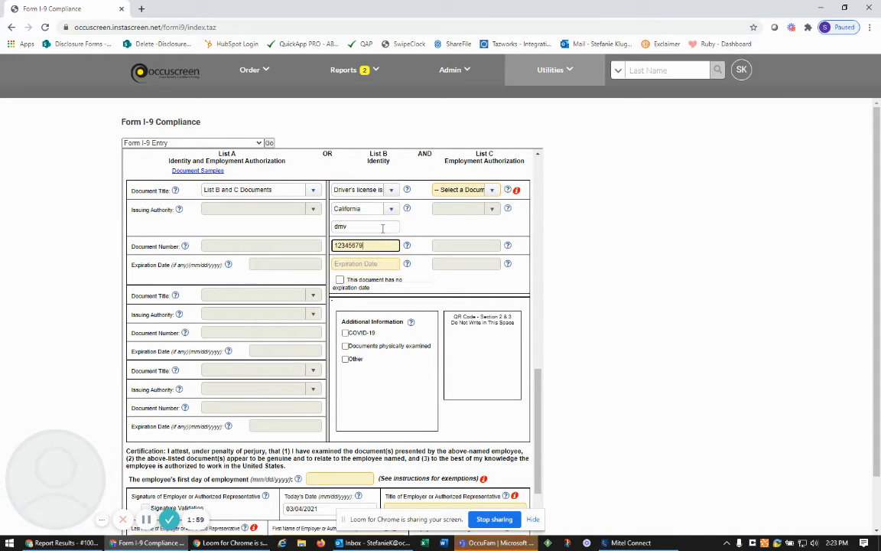
text(01/01/2022)
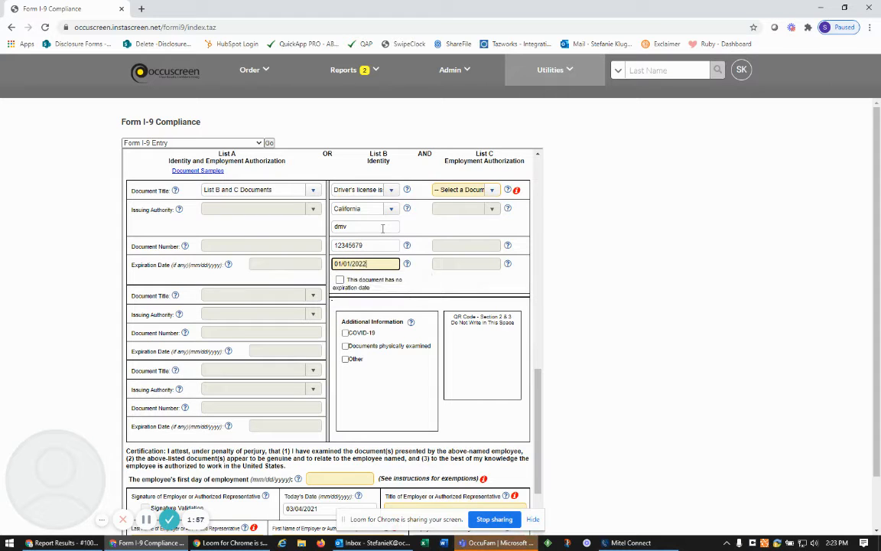
key(Tab)
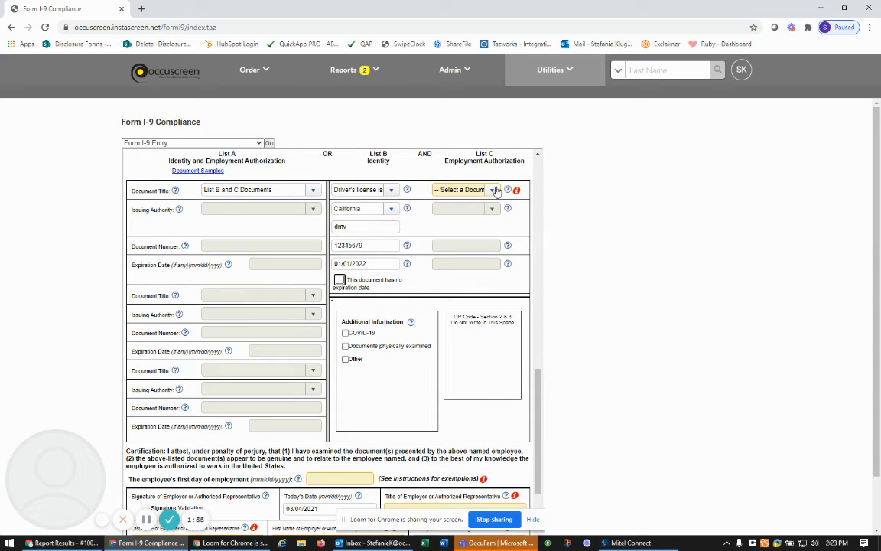
Add an unrestricted Social Security card issued by the SSA, with its document number
click(493, 190)
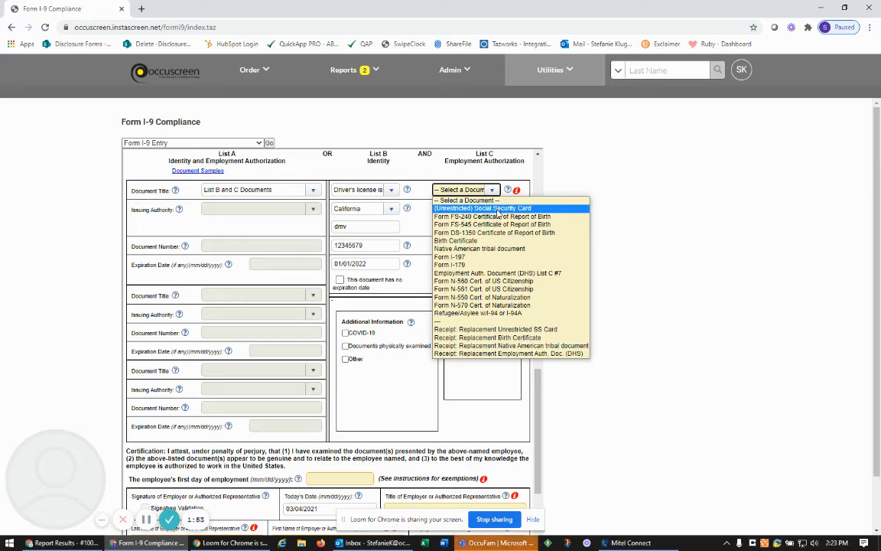
click(497, 211)
click(491, 210)
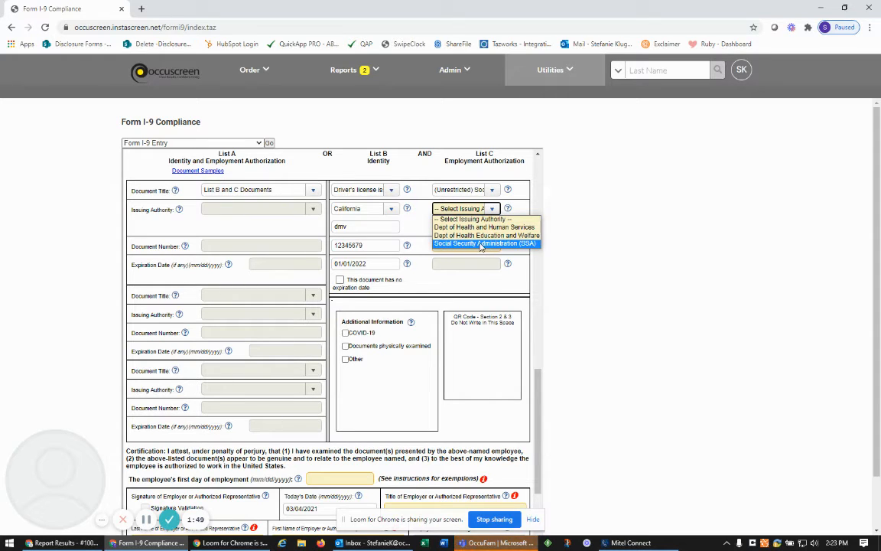
click(481, 243)
click(470, 245)
text(11)
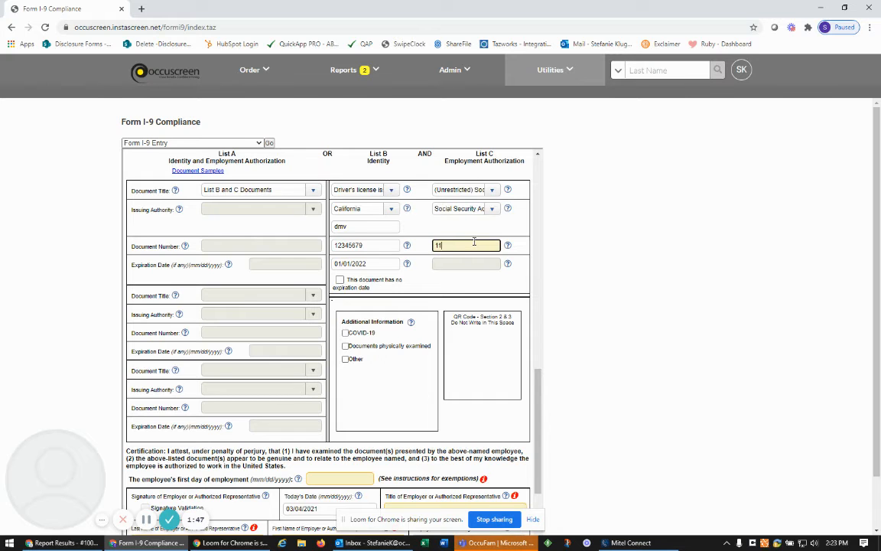
text(1223333)
key(Tab)
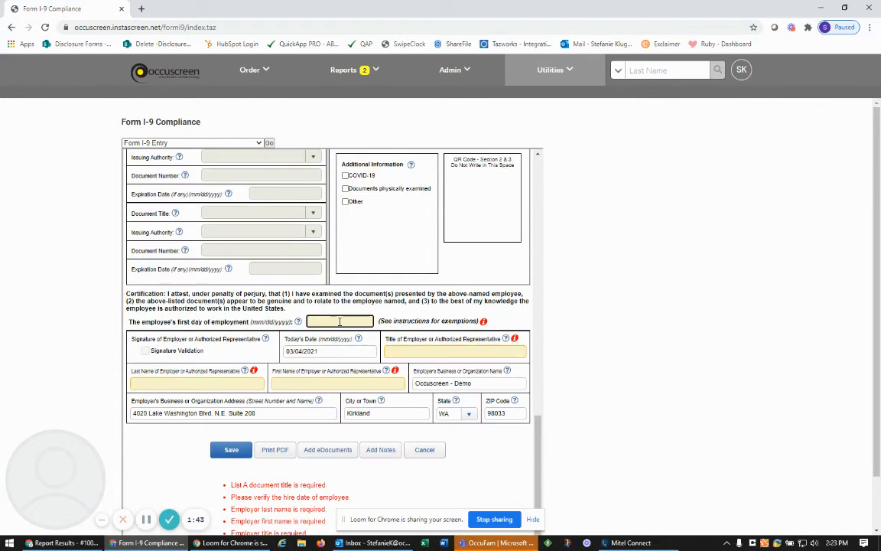
Enter first day 03/04/2022, title hr and the representative's last and first name, then save
text(03/04/2022)
key(Tab)
click(411, 352)
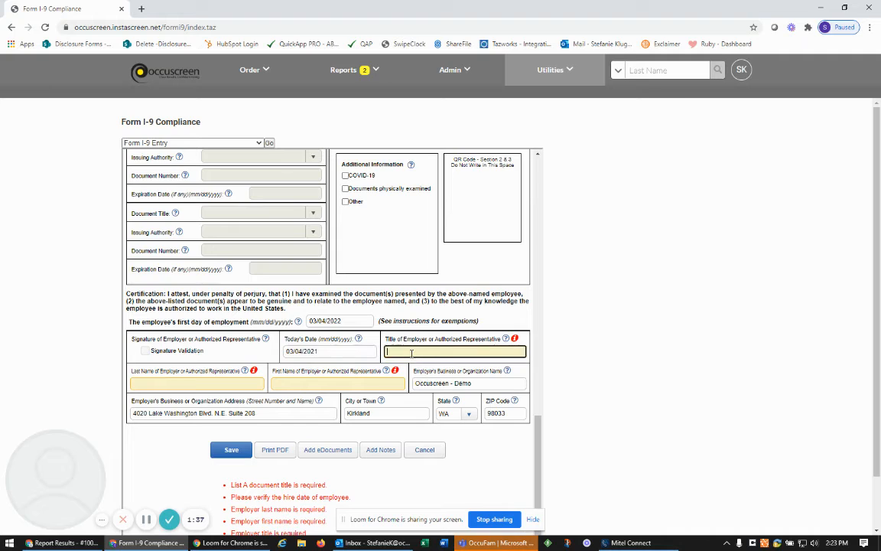
text(hr)
key(BackSpace)
key(Tab)
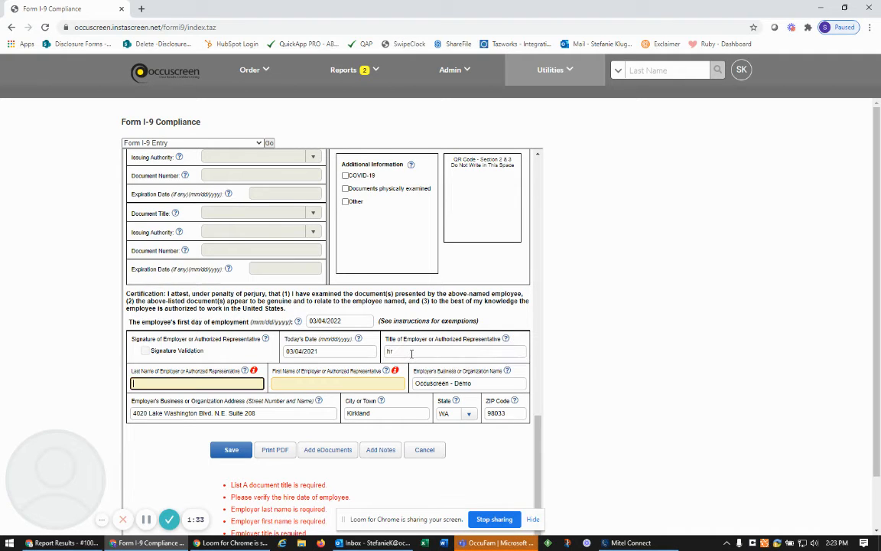
text(smith)
key(Tab)
text(ann)
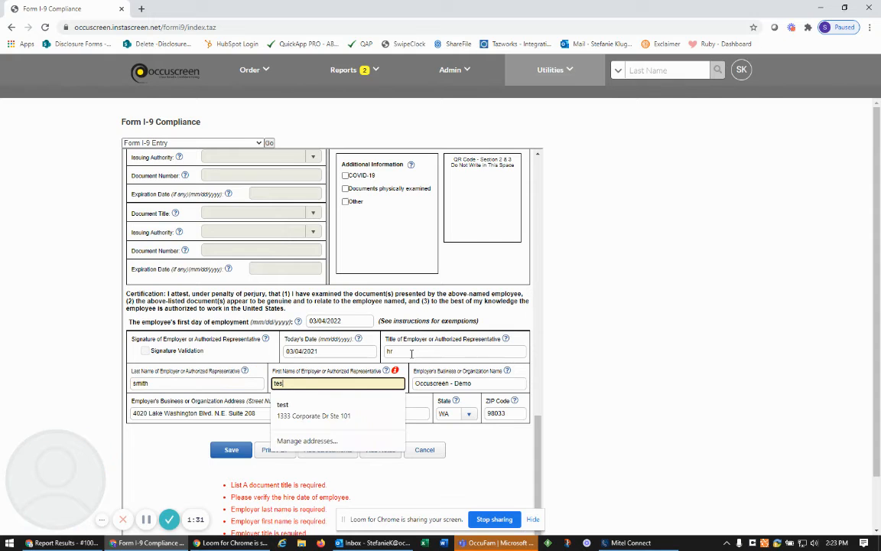
key(Tab)
click(424, 449)
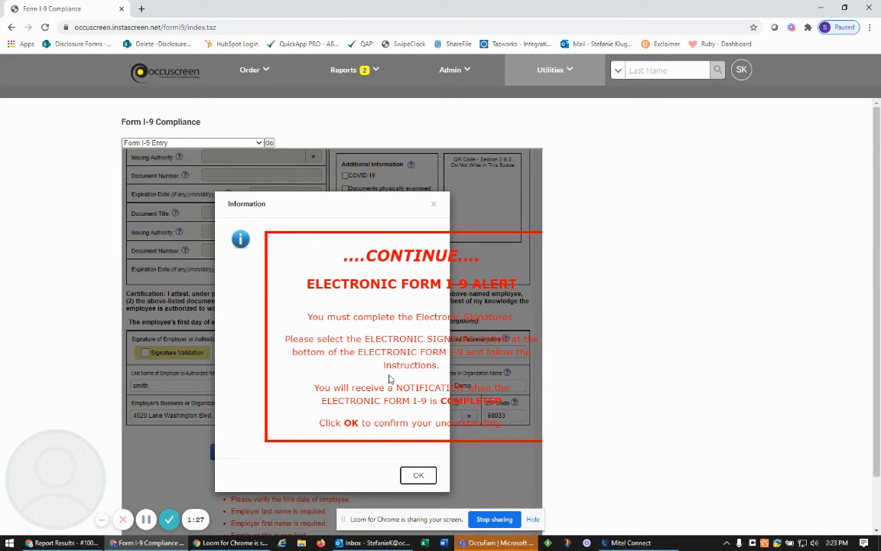
Dismiss the alert, tick Signature Validation, enter the security answer, and e-sign Section 2 as employer
click(418, 476)
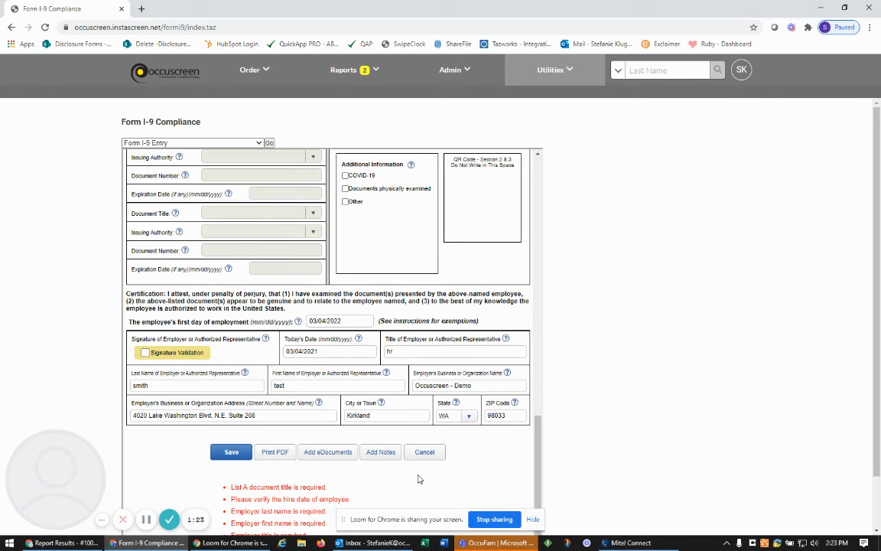
click(175, 355)
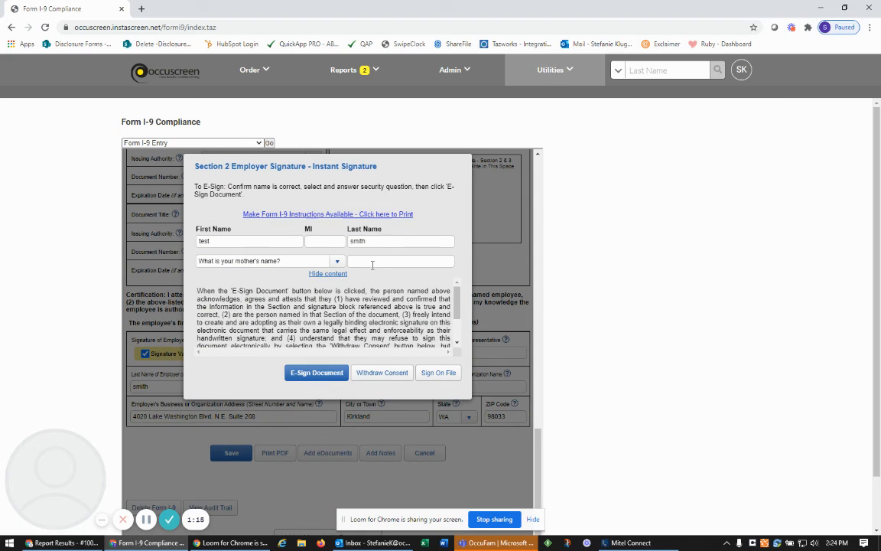
click(371, 261)
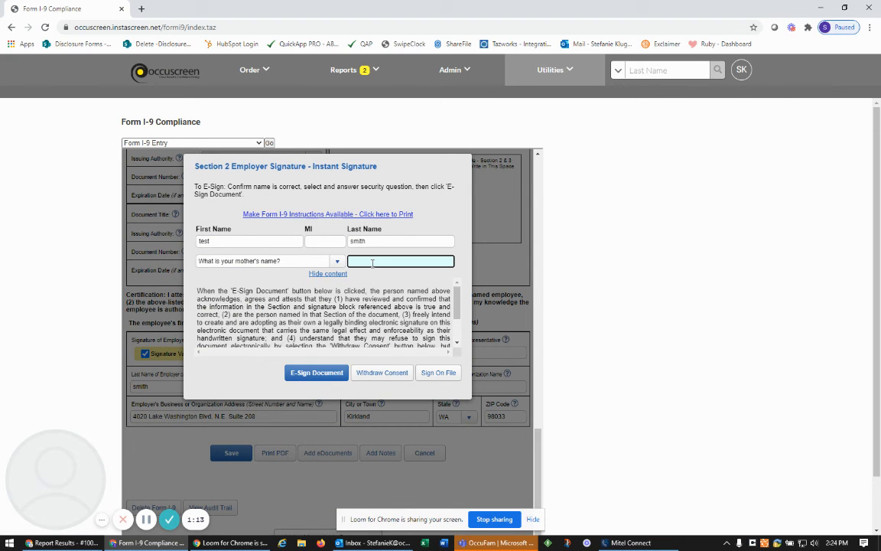
click(322, 375)
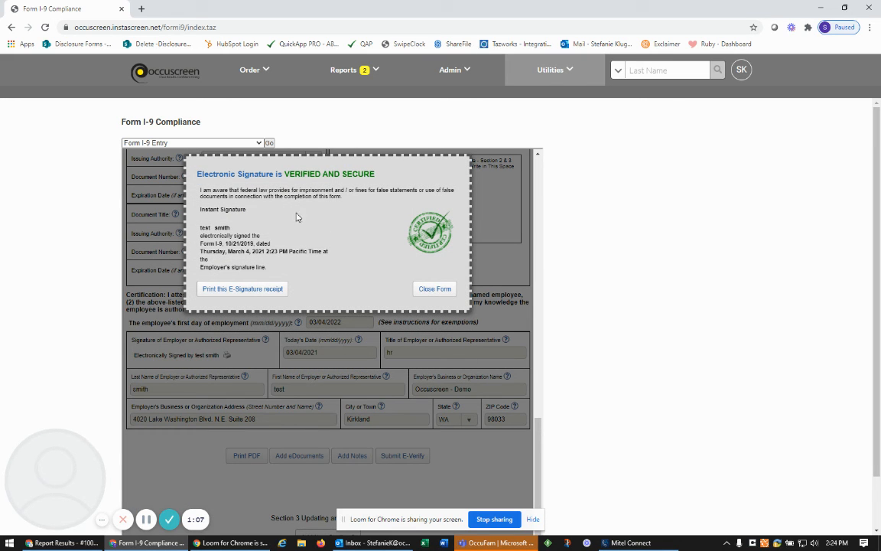
Close the signature receipt and review the completed, e-signed Section 2 of the reloaded form
click(435, 292)
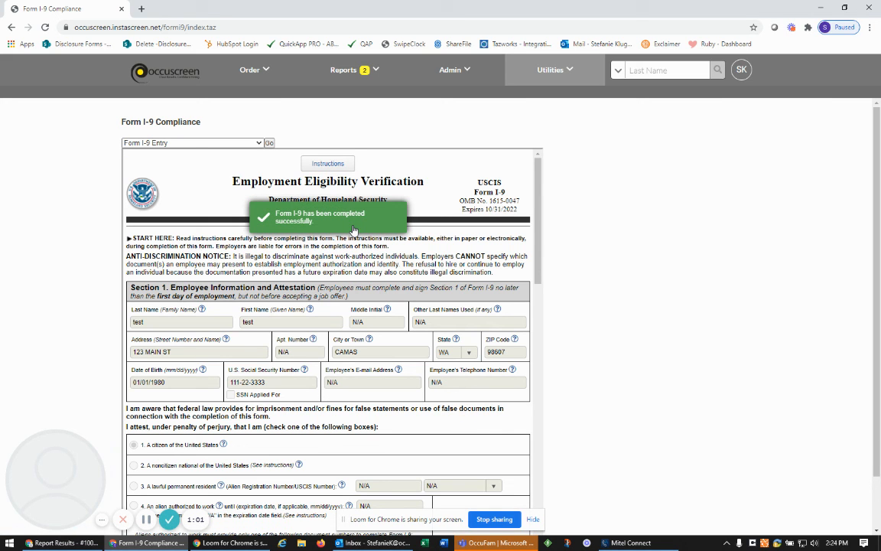
scroll(414, 392, down, 5)
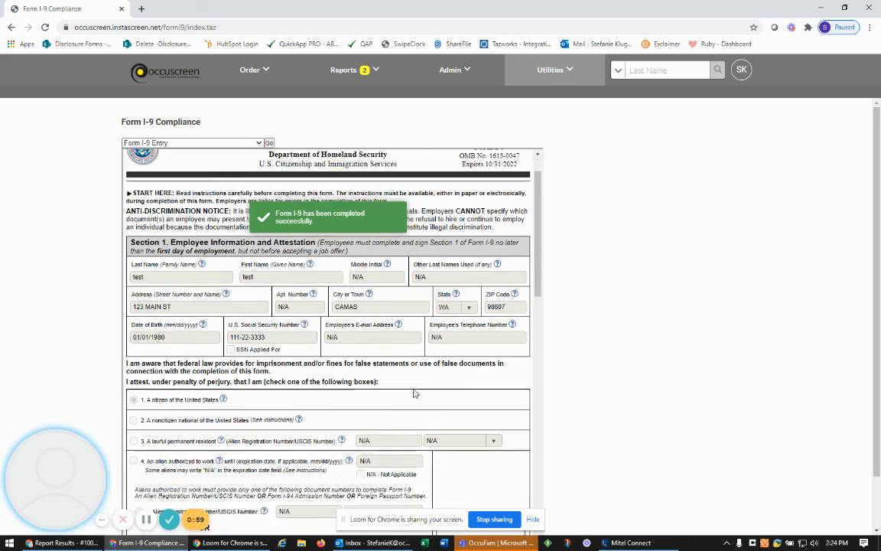
scroll(414, 392, down, 10)
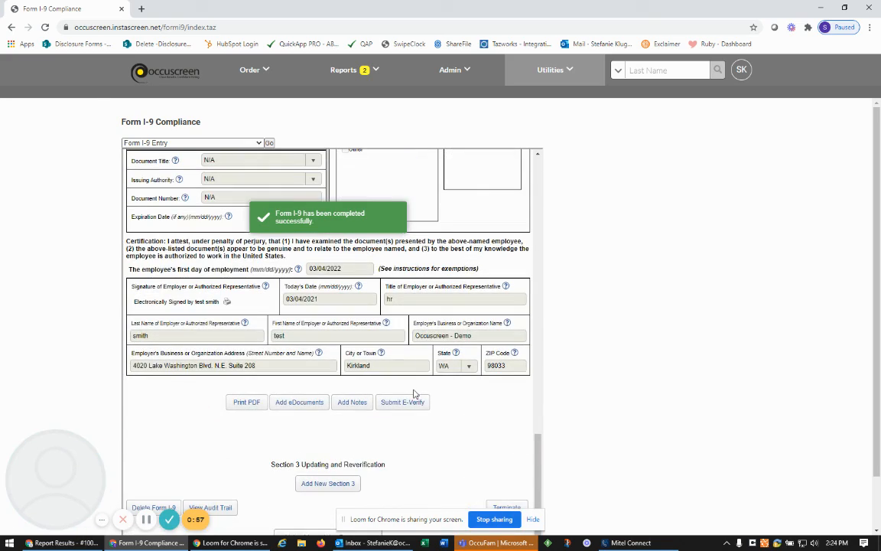